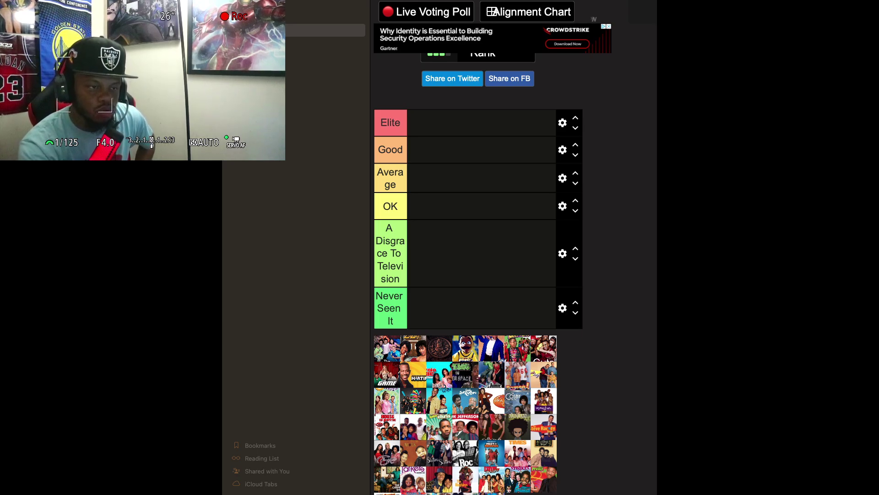
Step: Put three posters, including the puppet show, in Never Seen It, and the seal-logo and blue-suit shows in OK
{"action": "left_click", "coordinate": [383, 206]}
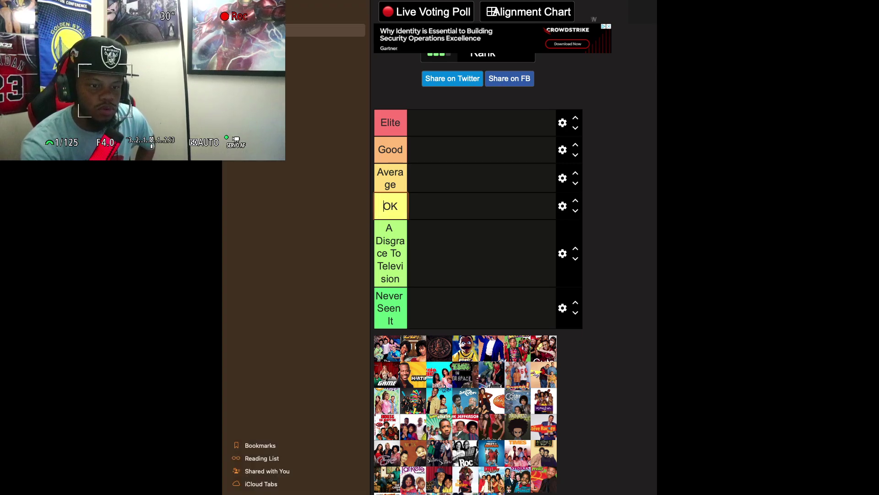
{"action": "mouse_move", "coordinate": [387, 348]}
{"action": "left_mouse_down"}
{"action": "mouse_move", "coordinate": [432, 309]}
{"action": "mouse_move", "coordinate": [421, 302]}
{"action": "left_mouse_up"}
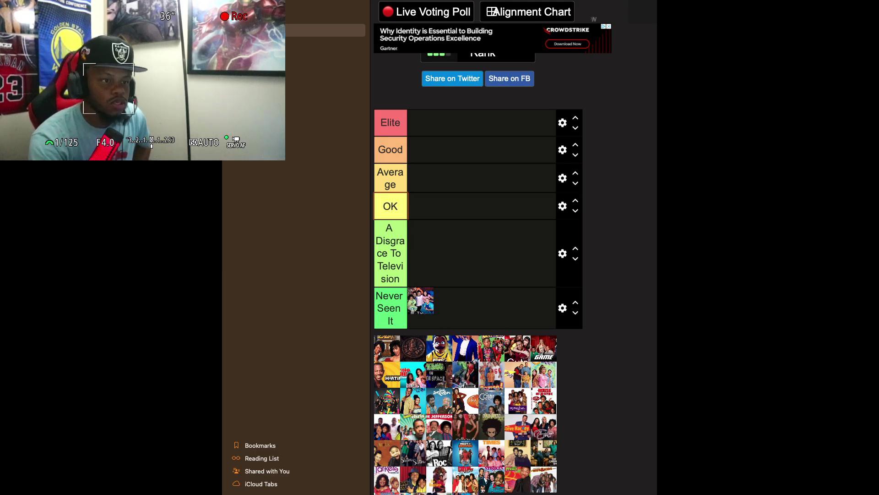
{"action": "left_click_drag", "start_coordinate": [387, 349], "coordinate": [446, 301]}
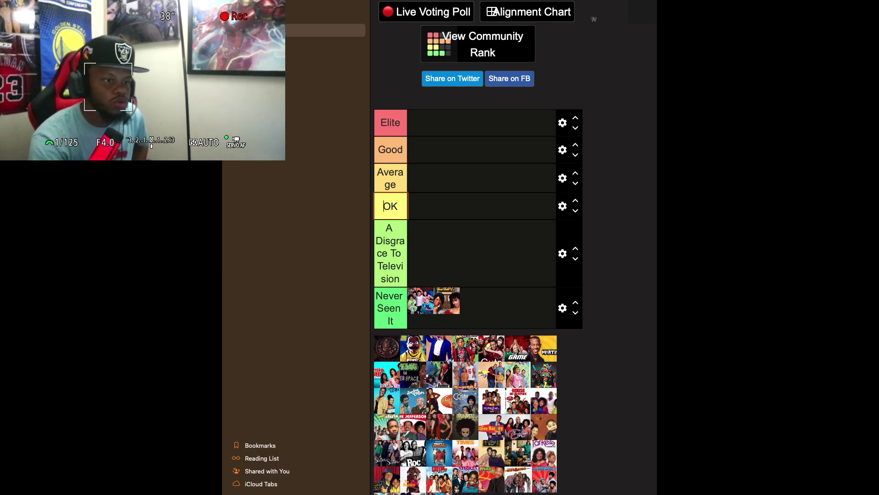
{"action": "mouse_move", "coordinate": [387, 348]}
{"action": "left_mouse_down"}
{"action": "mouse_move", "coordinate": [501, 247]}
{"action": "mouse_move", "coordinate": [462, 205]}
{"action": "mouse_move", "coordinate": [421, 205]}
{"action": "left_mouse_up"}
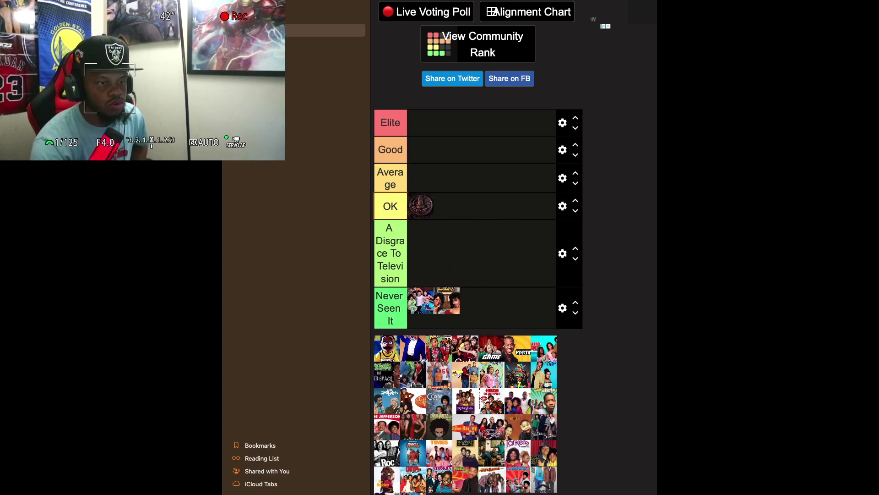
{"action": "left_click_drag", "start_coordinate": [387, 348], "coordinate": [473, 301]}
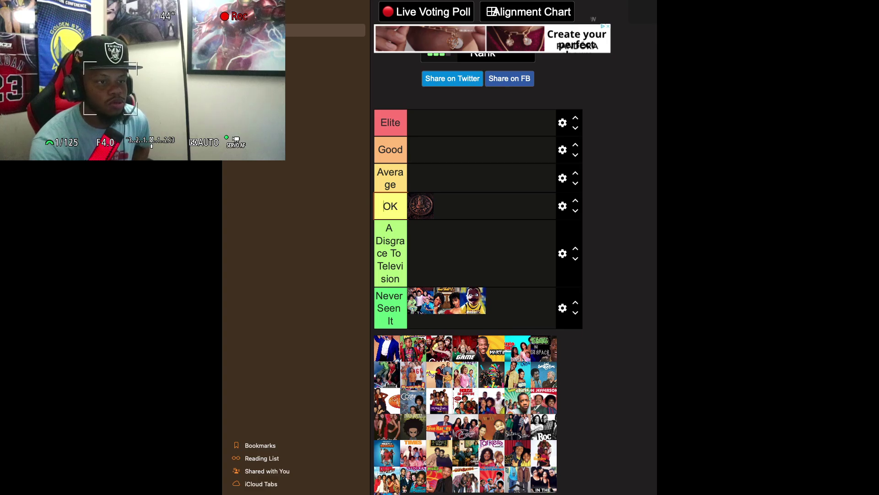
{"action": "mouse_move", "coordinate": [387, 349]}
{"action": "left_mouse_down"}
{"action": "mouse_move", "coordinate": [492, 300]}
{"action": "mouse_move", "coordinate": [485, 311]}
{"action": "mouse_move", "coordinate": [475, 215]}
{"action": "mouse_move", "coordinate": [447, 205]}
{"action": "left_mouse_up"}
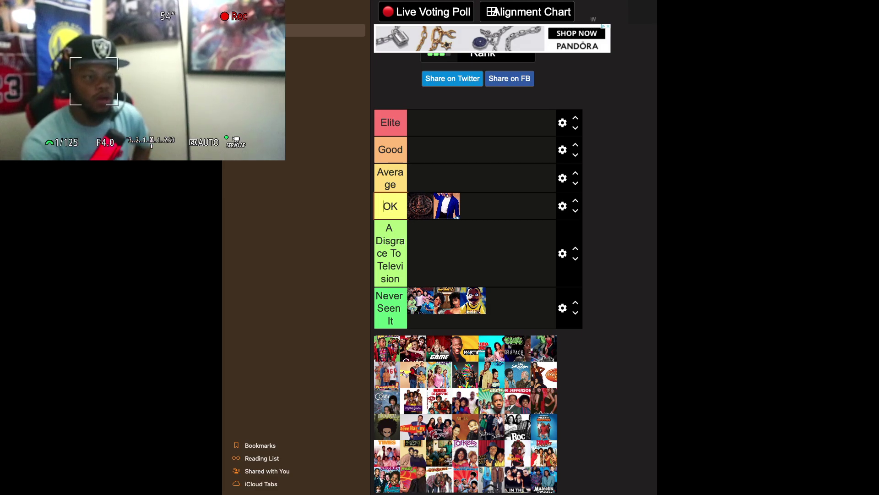
Step: Rank one show and Martin as Elite, The Game as Good, and another poster as Never Seen It
{"action": "mouse_move", "coordinate": [387, 348]}
{"action": "left_mouse_down"}
{"action": "mouse_move", "coordinate": [402, 241]}
{"action": "mouse_move", "coordinate": [438, 120]}
{"action": "left_mouse_up"}
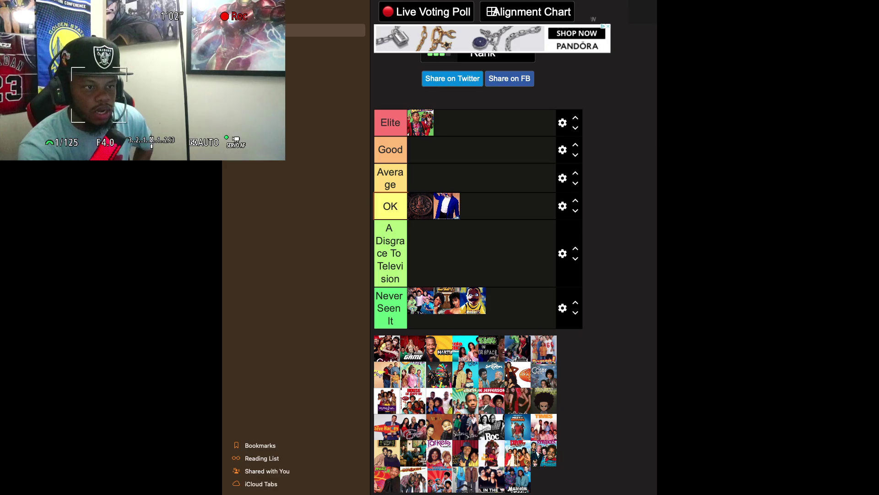
{"action": "mouse_move", "coordinate": [387, 348]}
{"action": "left_mouse_down"}
{"action": "mouse_move", "coordinate": [412, 323]}
{"action": "mouse_move", "coordinate": [472, 302]}
{"action": "left_mouse_up"}
{"action": "mouse_move", "coordinate": [387, 348]}
{"action": "left_mouse_down"}
{"action": "mouse_move", "coordinate": [449, 240]}
{"action": "mouse_move", "coordinate": [460, 188]}
{"action": "mouse_move", "coordinate": [454, 157]}
{"action": "left_mouse_up"}
{"action": "mouse_move", "coordinate": [387, 348]}
{"action": "left_mouse_down"}
{"action": "mouse_move", "coordinate": [458, 170]}
{"action": "mouse_move", "coordinate": [467, 108]}
{"action": "mouse_move", "coordinate": [463, 122]}
{"action": "left_mouse_up"}
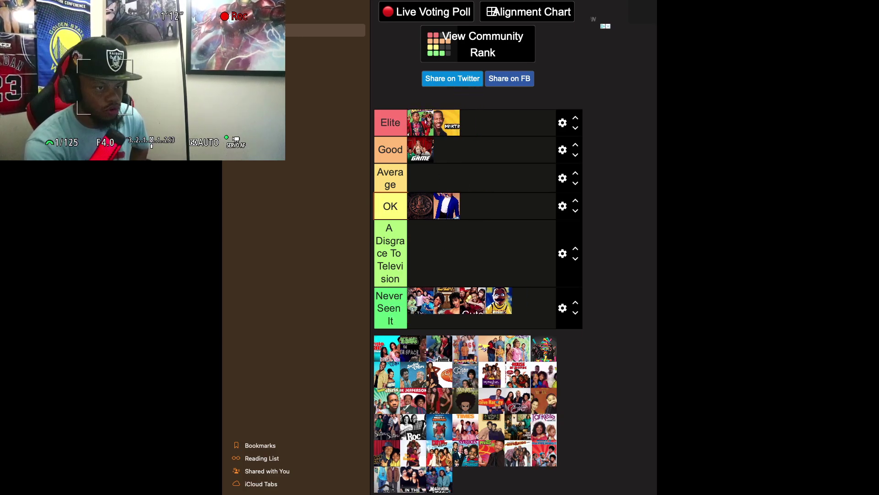
Step: Add two posters to Elite, three to Good, two to OK, and Lost in Space to Never Seen It
{"action": "mouse_move", "coordinate": [387, 348]}
{"action": "left_mouse_down"}
{"action": "mouse_move", "coordinate": [522, 108]}
{"action": "mouse_move", "coordinate": [518, 118]}
{"action": "left_mouse_up"}
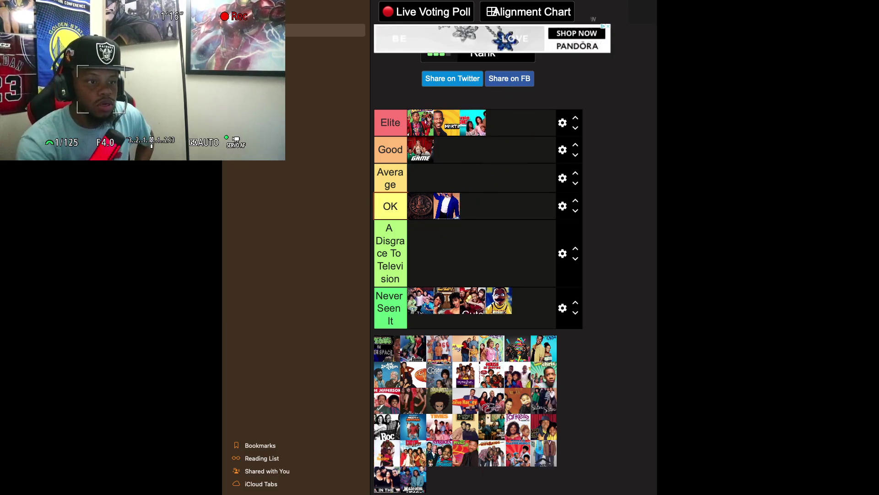
{"action": "left_click_drag", "start_coordinate": [387, 348], "coordinate": [422, 311]}
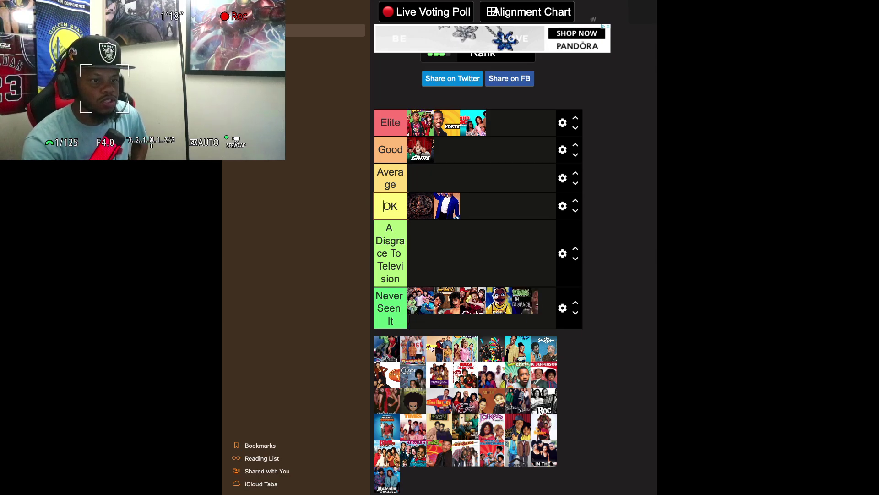
{"action": "mouse_move", "coordinate": [387, 348]}
{"action": "left_mouse_down"}
{"action": "mouse_move", "coordinate": [419, 236]}
{"action": "mouse_move", "coordinate": [501, 144]}
{"action": "mouse_move", "coordinate": [482, 151]}
{"action": "left_mouse_up"}
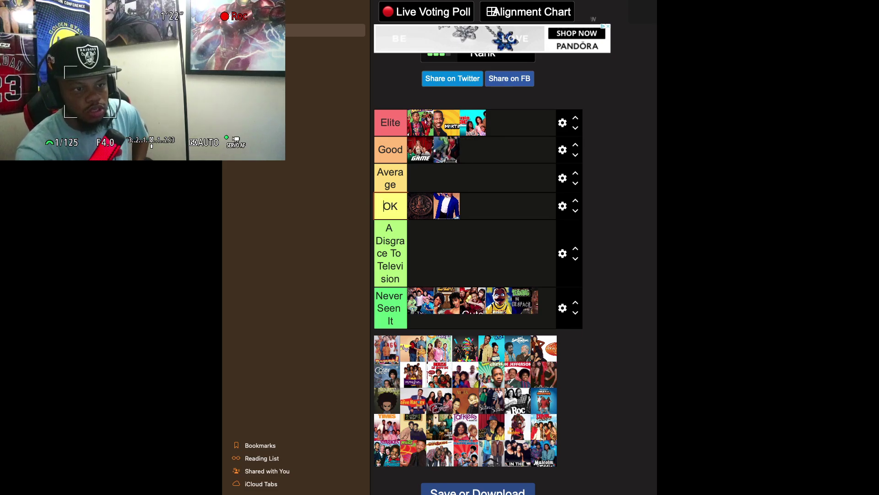
{"action": "mouse_move", "coordinate": [387, 348]}
{"action": "left_mouse_down"}
{"action": "mouse_move", "coordinate": [480, 222]}
{"action": "mouse_move", "coordinate": [483, 206]}
{"action": "mouse_move", "coordinate": [475, 206]}
{"action": "left_mouse_up"}
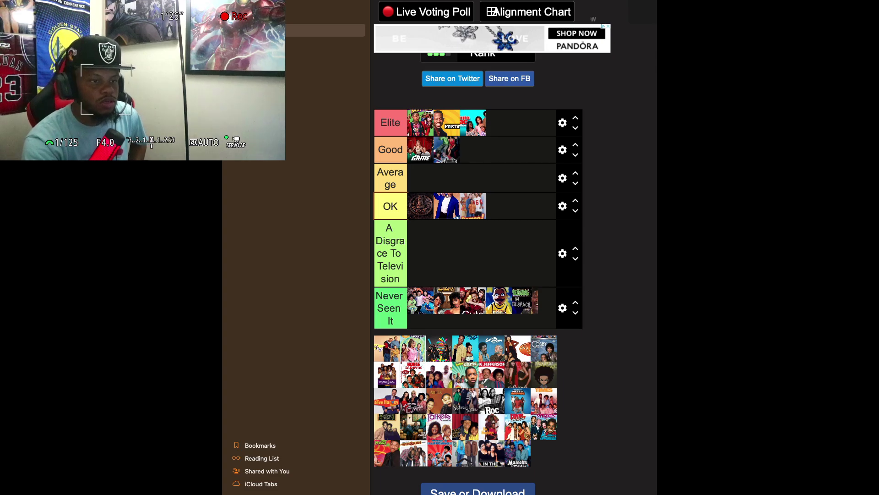
{"action": "mouse_move", "coordinate": [387, 348]}
{"action": "left_mouse_down"}
{"action": "mouse_move", "coordinate": [426, 311]}
{"action": "mouse_move", "coordinate": [518, 182]}
{"action": "mouse_move", "coordinate": [516, 149]}
{"action": "mouse_move", "coordinate": [473, 150]}
{"action": "left_mouse_up"}
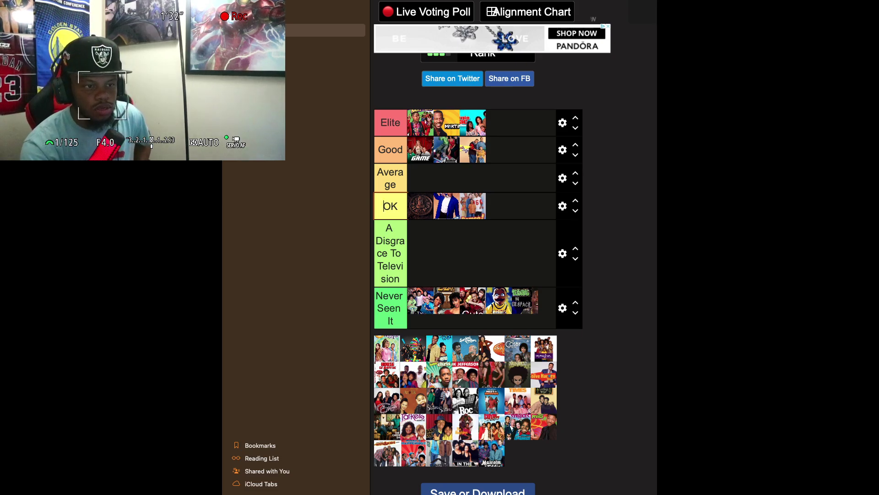
{"action": "mouse_move", "coordinate": [387, 348]}
{"action": "left_mouse_down"}
{"action": "mouse_move", "coordinate": [492, 205]}
{"action": "mouse_move", "coordinate": [524, 108]}
{"action": "mouse_move", "coordinate": [499, 123]}
{"action": "left_mouse_up"}
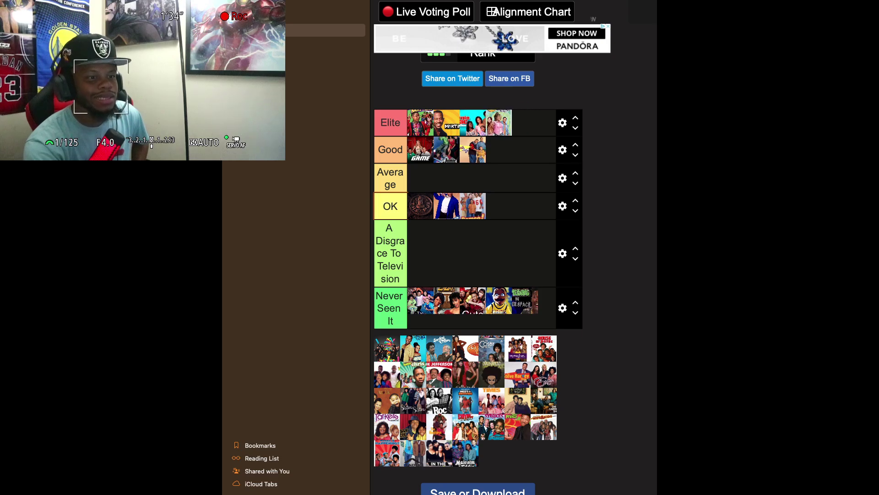
{"action": "mouse_move", "coordinate": [387, 348]}
{"action": "left_mouse_down"}
{"action": "mouse_move", "coordinate": [471, 300]}
{"action": "mouse_move", "coordinate": [511, 194]}
{"action": "mouse_move", "coordinate": [502, 206]}
{"action": "left_mouse_up"}
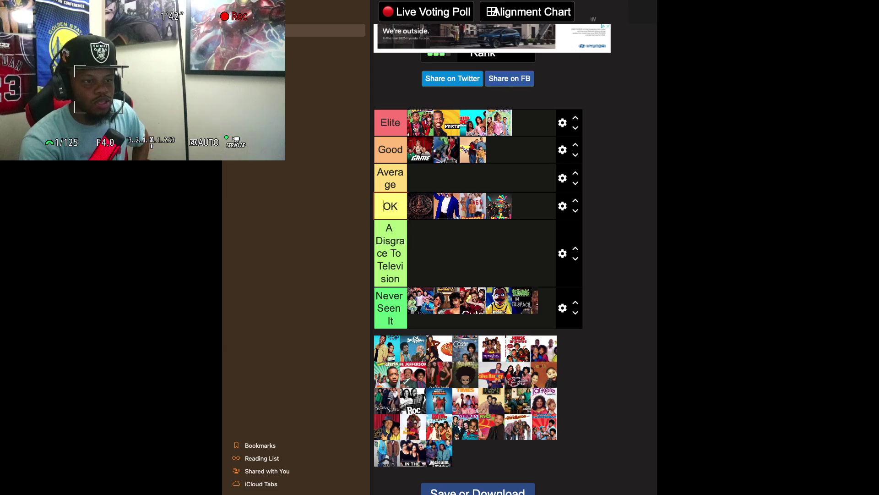
{"action": "mouse_move", "coordinate": [387, 348]}
{"action": "left_mouse_down"}
{"action": "mouse_move", "coordinate": [497, 185]}
{"action": "mouse_move", "coordinate": [510, 148]}
{"action": "left_mouse_up"}
{"action": "scroll", "coordinate": [510, 148], "scroll_direction": "up", "scroll_amount": 1}
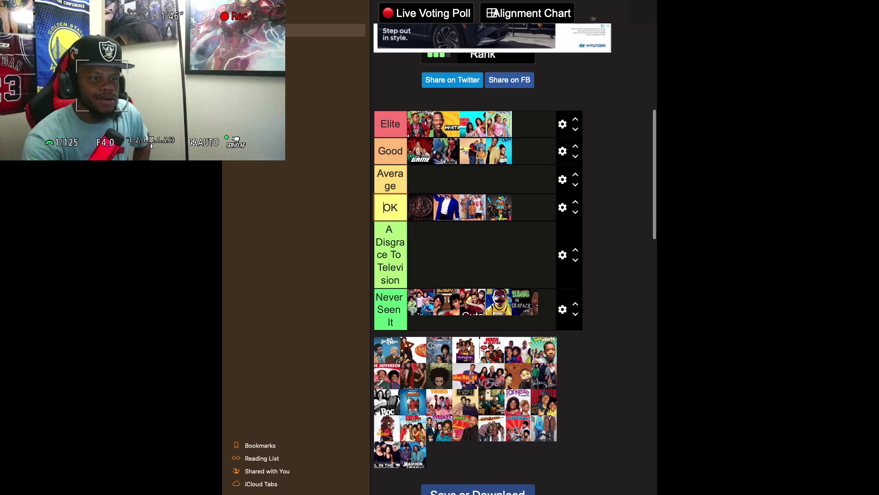
Step: Rank Sanford and Son as OK, and Cosby, House of Payne and another show as Good; two posters go to Never Seen It
{"action": "left_click_drag", "start_coordinate": [387, 348], "coordinate": [525, 206]}
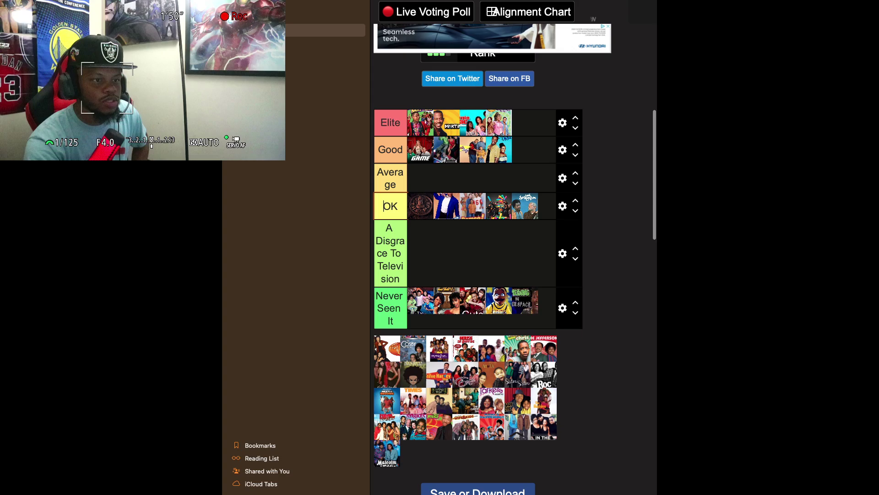
{"action": "left_click_drag", "start_coordinate": [387, 348], "coordinate": [440, 301]}
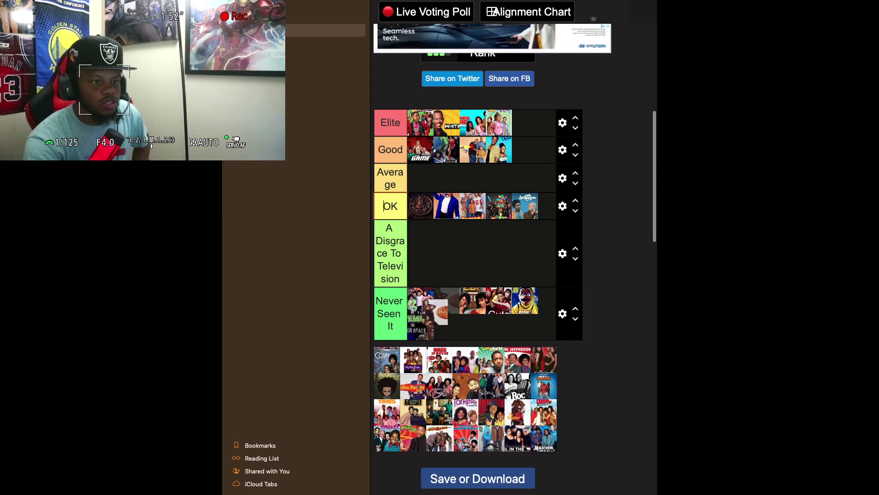
{"action": "mouse_move", "coordinate": [387, 360]}
{"action": "left_mouse_down"}
{"action": "mouse_move", "coordinate": [406, 321]}
{"action": "mouse_move", "coordinate": [418, 232]}
{"action": "mouse_move", "coordinate": [485, 158]}
{"action": "left_mouse_up"}
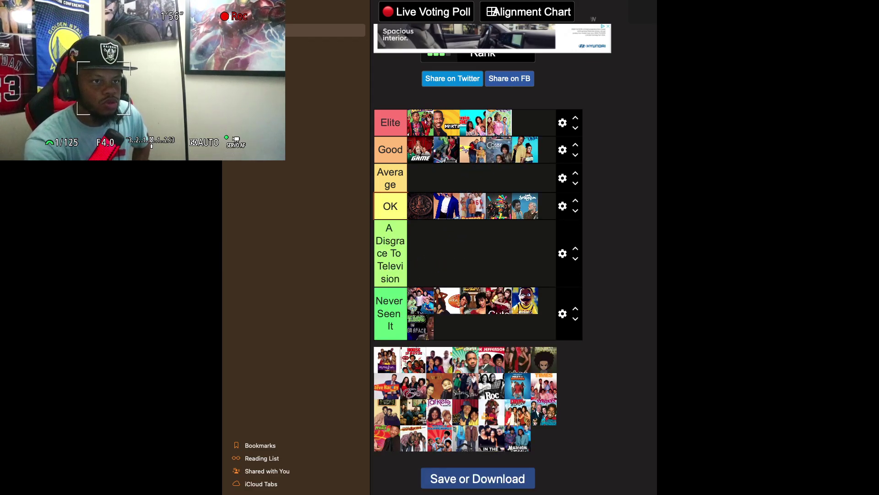
{"action": "left_click_drag", "start_coordinate": [387, 359], "coordinate": [441, 156]}
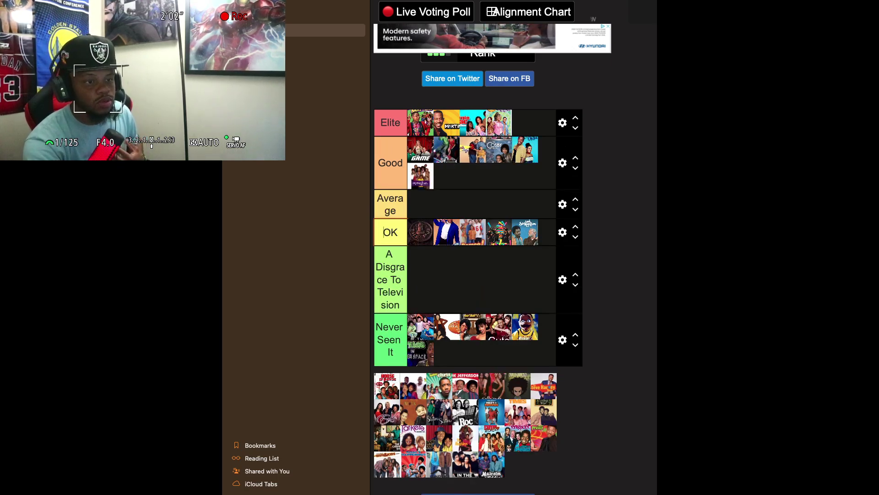
{"action": "left_click_drag", "start_coordinate": [387, 385], "coordinate": [447, 175]}
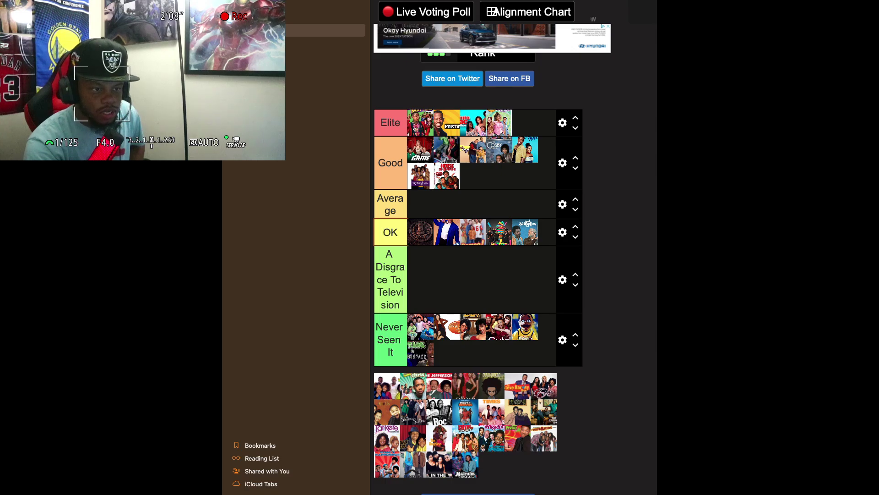
{"action": "mouse_move", "coordinate": [387, 386]}
{"action": "left_mouse_down"}
{"action": "mouse_move", "coordinate": [393, 367]}
{"action": "mouse_move", "coordinate": [453, 337]}
{"action": "mouse_move", "coordinate": [420, 352]}
{"action": "left_mouse_up"}
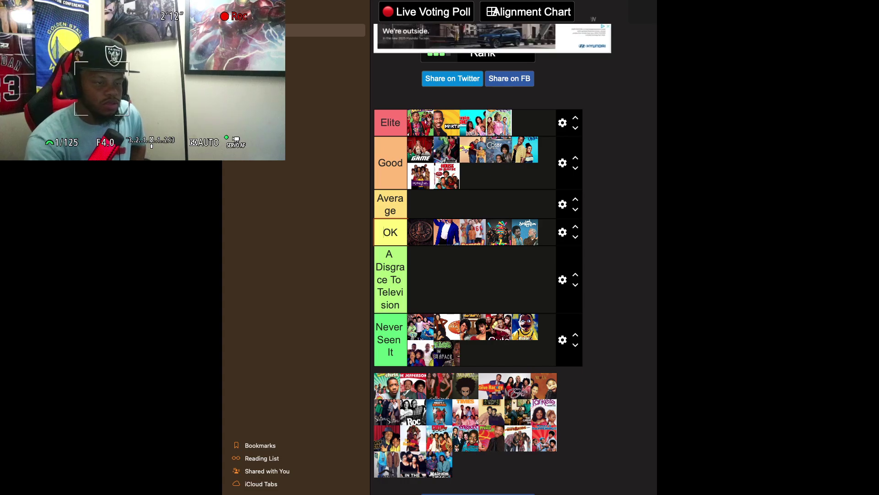
Step: Put Everybody Hates Chris and The Boondocks in Elite, Jeffersons and Steve Harvey in Good, and one show in OK
{"action": "mouse_move", "coordinate": [387, 386]}
{"action": "left_mouse_down"}
{"action": "mouse_move", "coordinate": [518, 56]}
{"action": "mouse_move", "coordinate": [529, 97]}
{"action": "mouse_move", "coordinate": [502, 122]}
{"action": "left_mouse_up"}
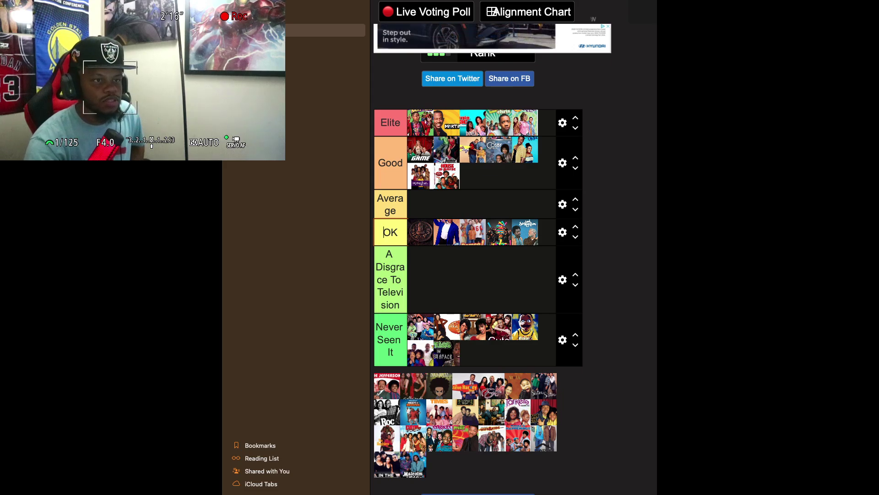
{"action": "mouse_move", "coordinate": [387, 385]}
{"action": "left_mouse_down"}
{"action": "mouse_move", "coordinate": [463, 190]}
{"action": "mouse_move", "coordinate": [482, 177]}
{"action": "mouse_move", "coordinate": [470, 199]}
{"action": "mouse_move", "coordinate": [472, 231]}
{"action": "left_mouse_up"}
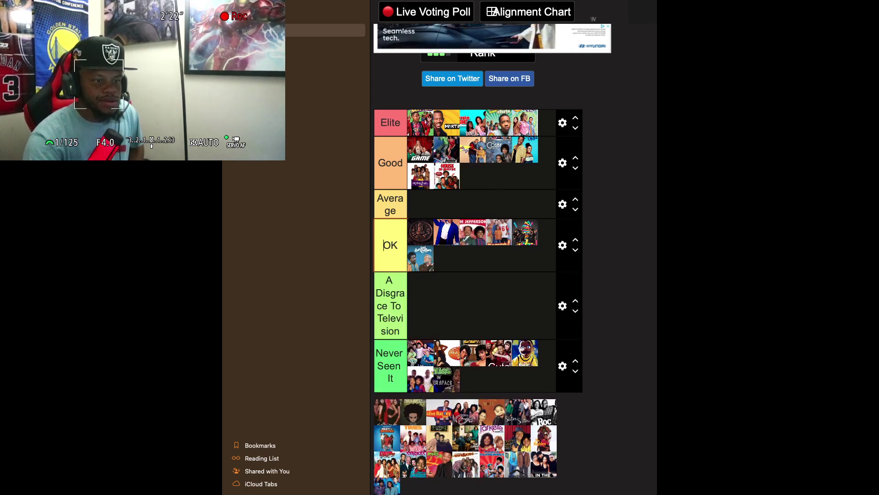
{"action": "mouse_move", "coordinate": [387, 411]}
{"action": "left_mouse_down"}
{"action": "mouse_move", "coordinate": [426, 275]}
{"action": "mouse_move", "coordinate": [467, 236]}
{"action": "mouse_move", "coordinate": [447, 258]}
{"action": "left_mouse_up"}
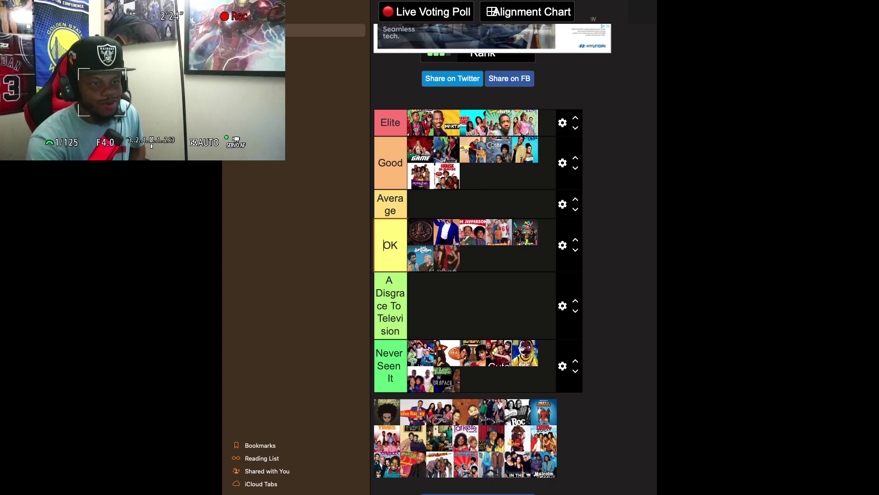
{"action": "mouse_move", "coordinate": [387, 411]}
{"action": "left_mouse_down"}
{"action": "mouse_move", "coordinate": [466, 206]}
{"action": "mouse_move", "coordinate": [525, 150]}
{"action": "mouse_move", "coordinate": [513, 137]}
{"action": "mouse_move", "coordinate": [525, 122]}
{"action": "left_mouse_up"}
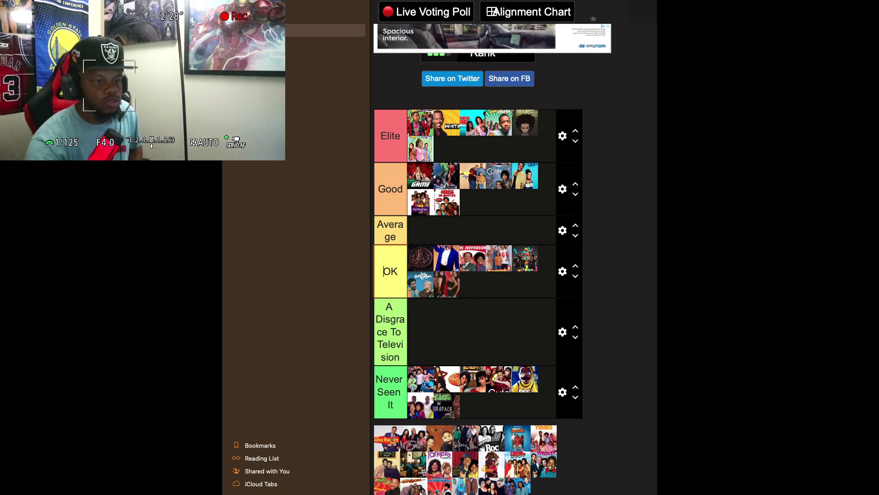
{"action": "mouse_move", "coordinate": [387, 437]}
{"action": "left_mouse_down"}
{"action": "mouse_move", "coordinate": [489, 231]}
{"action": "mouse_move", "coordinate": [473, 202]}
{"action": "left_mouse_up"}
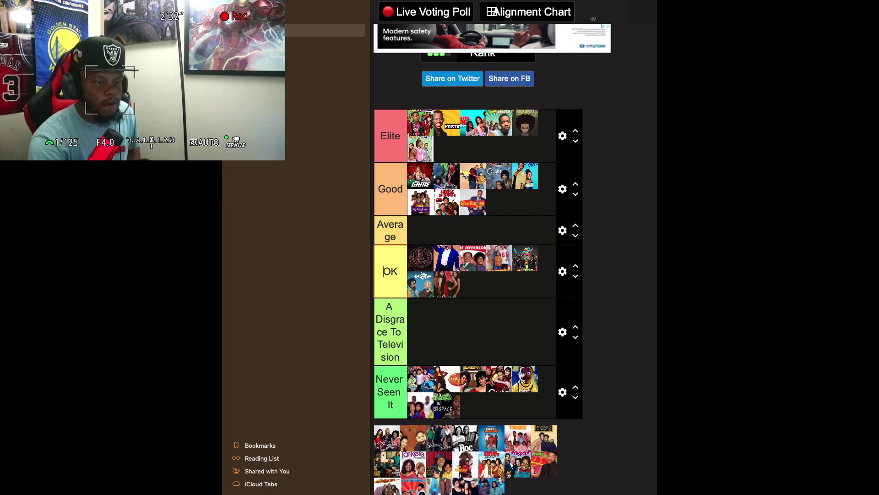
Step: Put one show in OK, Moesha and Roc in Never Seen It, and Sister, Sister, Meet the Browns and Good Times in Good
{"action": "mouse_move", "coordinate": [387, 438]}
{"action": "left_mouse_down"}
{"action": "mouse_move", "coordinate": [393, 415]}
{"action": "mouse_move", "coordinate": [467, 313]}
{"action": "mouse_move", "coordinate": [420, 311]}
{"action": "mouse_move", "coordinate": [473, 284]}
{"action": "left_mouse_up"}
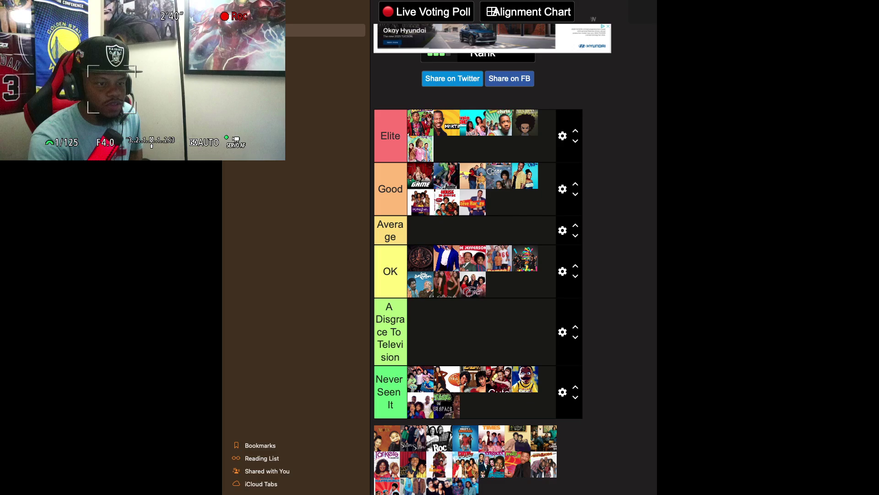
{"action": "mouse_move", "coordinate": [387, 438]}
{"action": "left_mouse_down"}
{"action": "mouse_move", "coordinate": [390, 426]}
{"action": "mouse_move", "coordinate": [476, 399]}
{"action": "mouse_move", "coordinate": [499, 379]}
{"action": "left_mouse_up"}
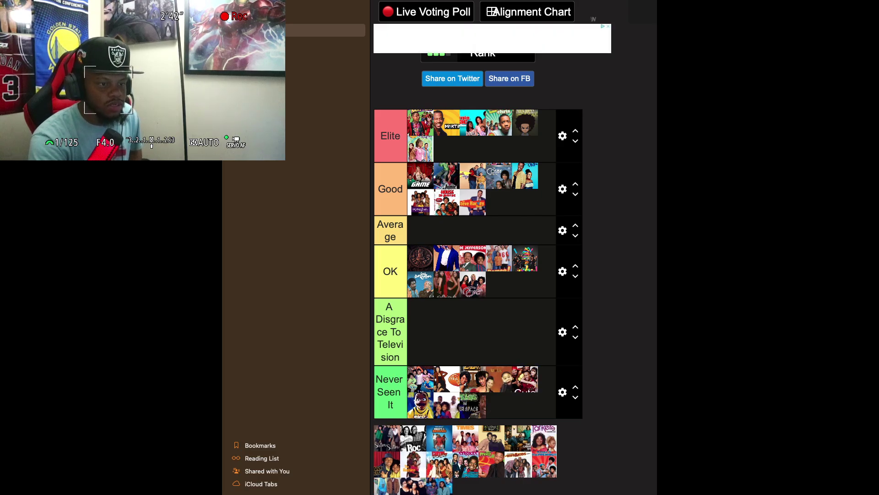
{"action": "mouse_move", "coordinate": [387, 437]}
{"action": "left_mouse_down"}
{"action": "mouse_move", "coordinate": [485, 277]}
{"action": "mouse_move", "coordinate": [499, 201]}
{"action": "left_mouse_up"}
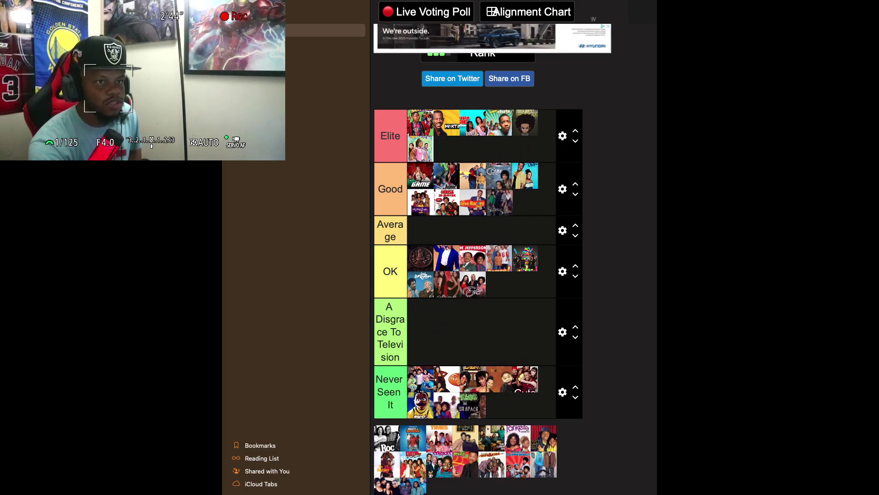
{"action": "left_click_drag", "start_coordinate": [387, 438], "coordinate": [420, 406]}
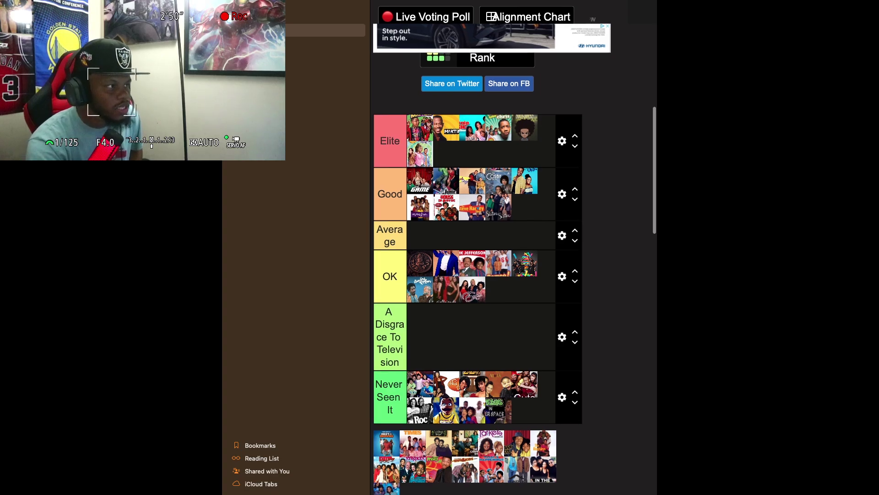
{"action": "mouse_move", "coordinate": [387, 440]}
{"action": "left_mouse_down"}
{"action": "mouse_move", "coordinate": [421, 409]}
{"action": "mouse_move", "coordinate": [508, 218]}
{"action": "left_mouse_up"}
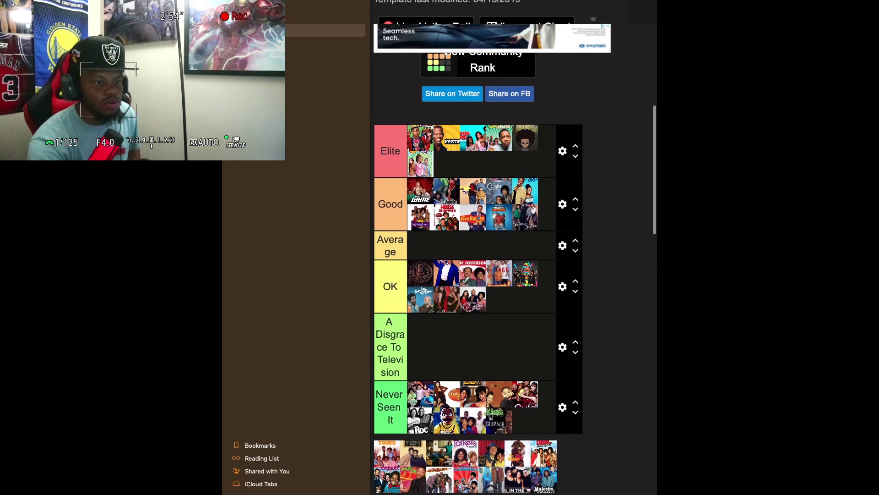
{"action": "mouse_move", "coordinate": [387, 453]}
{"action": "left_mouse_down"}
{"action": "mouse_move", "coordinate": [501, 247]}
{"action": "mouse_move", "coordinate": [497, 229]}
{"action": "left_mouse_up"}
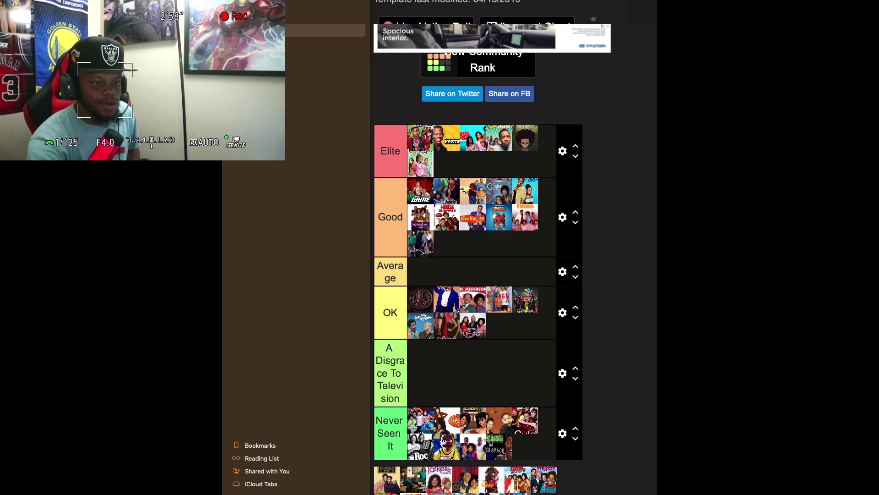
Step: Rank The Parkers and another show as Elite, two shows as Good, one as OK, one as Never Seen It
{"action": "scroll", "coordinate": [478, 257], "scroll_direction": "down", "scroll_amount": 3}
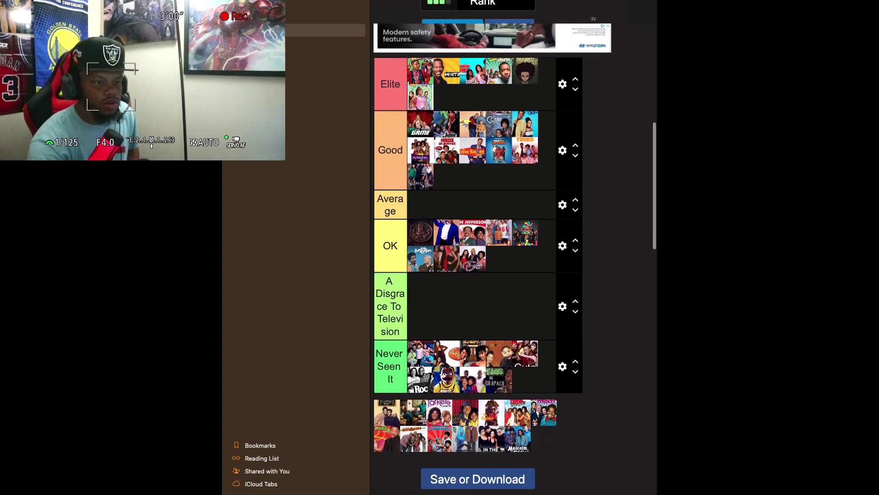
{"action": "scroll", "coordinate": [478, 256], "scroll_direction": "up", "scroll_amount": 1}
{"action": "mouse_move", "coordinate": [387, 424]}
{"action": "left_mouse_down"}
{"action": "mouse_move", "coordinate": [437, 281]}
{"action": "mouse_move", "coordinate": [490, 206]}
{"action": "mouse_move", "coordinate": [467, 151]}
{"action": "mouse_move", "coordinate": [538, 113]}
{"action": "left_mouse_up"}
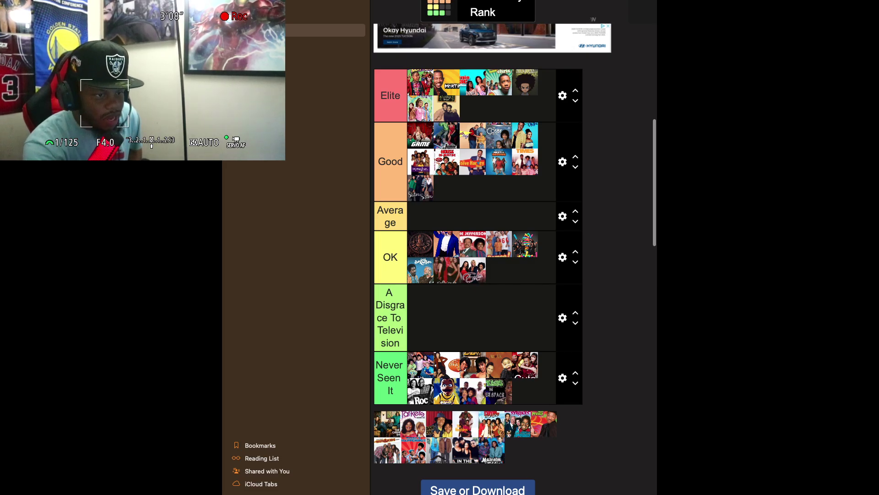
{"action": "left_click_drag", "start_coordinate": [387, 424], "coordinate": [447, 387]}
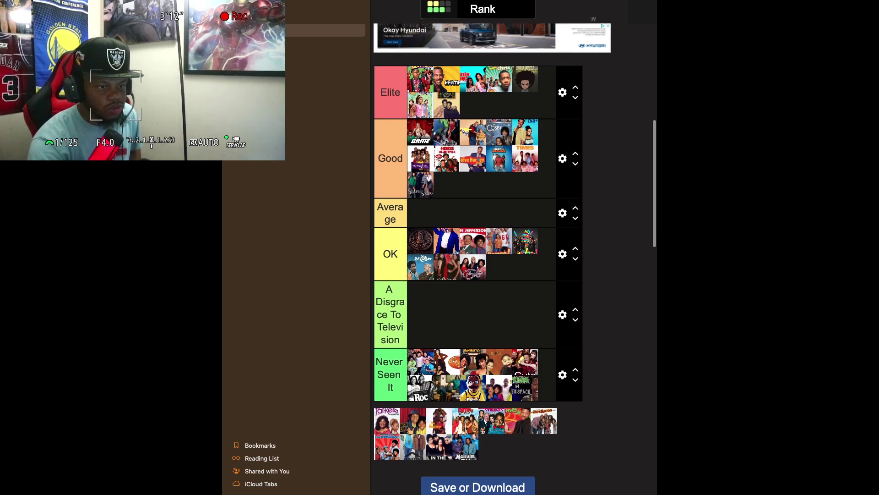
{"action": "mouse_move", "coordinate": [387, 420]}
{"action": "left_mouse_down"}
{"action": "mouse_move", "coordinate": [430, 297]}
{"action": "mouse_move", "coordinate": [562, 90]}
{"action": "mouse_move", "coordinate": [554, 100]}
{"action": "left_mouse_up"}
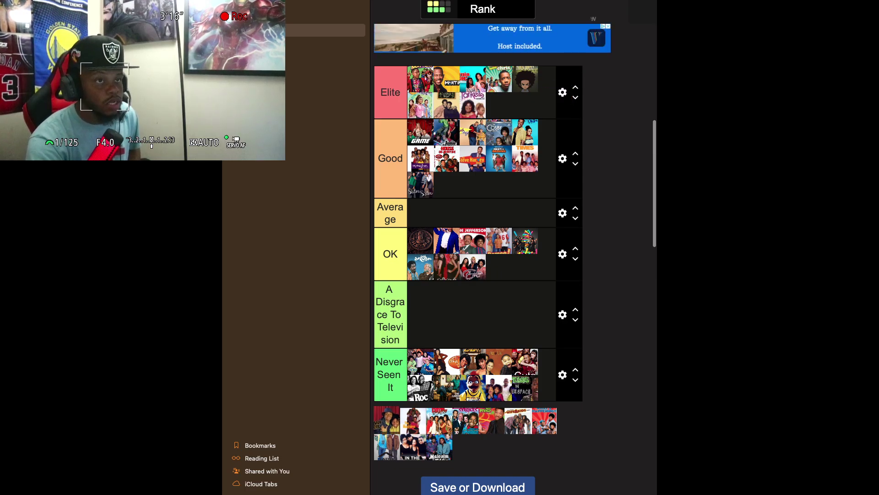
{"action": "left_click_drag", "start_coordinate": [387, 420], "coordinate": [554, 190]}
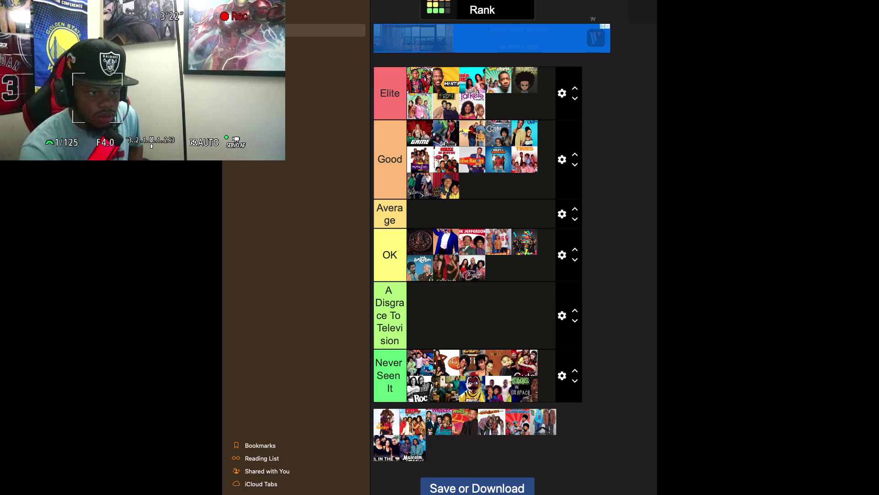
{"action": "mouse_move", "coordinate": [387, 421]}
{"action": "left_mouse_down"}
{"action": "mouse_move", "coordinate": [436, 394]}
{"action": "mouse_move", "coordinate": [487, 308]}
{"action": "mouse_move", "coordinate": [498, 269]}
{"action": "left_mouse_up"}
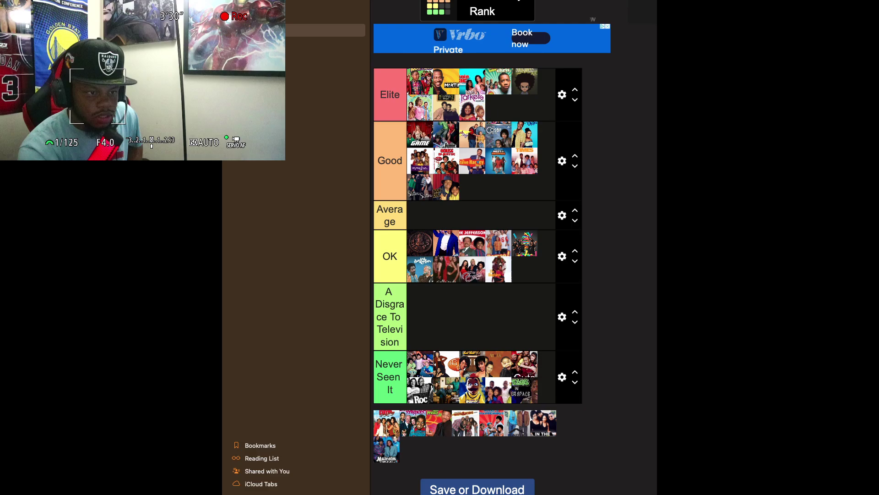
{"action": "mouse_move", "coordinate": [386, 422]}
{"action": "left_mouse_down"}
{"action": "mouse_move", "coordinate": [458, 257]}
{"action": "mouse_move", "coordinate": [517, 187]}
{"action": "mouse_move", "coordinate": [473, 186]}
{"action": "left_mouse_up"}
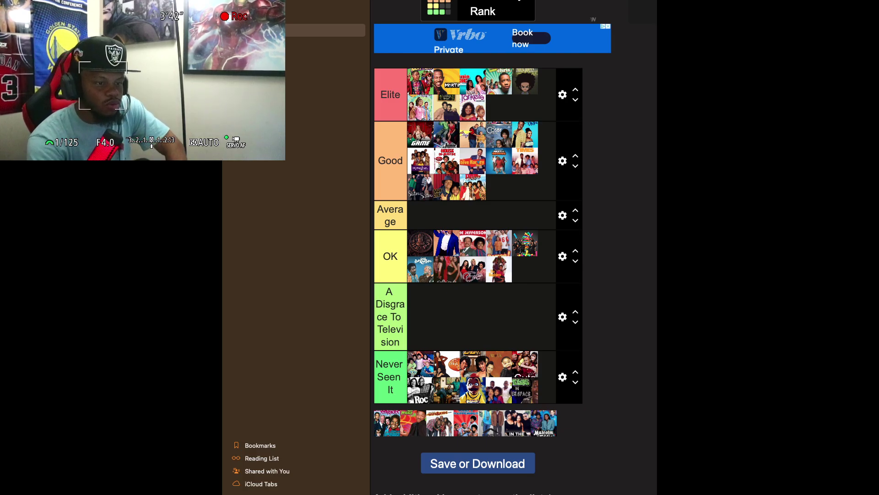
Step: Put Fresh Prince and Wife & Kids in Elite, one show in OK, and the last four, including Malcolm, in Never Seen It
{"action": "mouse_move", "coordinate": [387, 423]}
{"action": "left_mouse_down"}
{"action": "mouse_move", "coordinate": [432, 343]}
{"action": "mouse_move", "coordinate": [493, 271]}
{"action": "mouse_move", "coordinate": [525, 269]}
{"action": "left_mouse_up"}
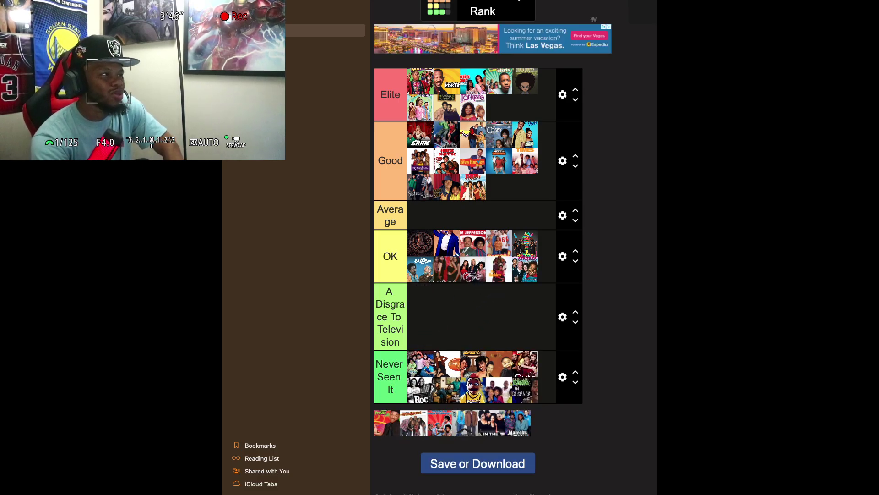
{"action": "mouse_move", "coordinate": [387, 422]}
{"action": "left_mouse_down"}
{"action": "mouse_move", "coordinate": [427, 300]}
{"action": "mouse_move", "coordinate": [500, 183]}
{"action": "mouse_move", "coordinate": [499, 109]}
{"action": "left_mouse_up"}
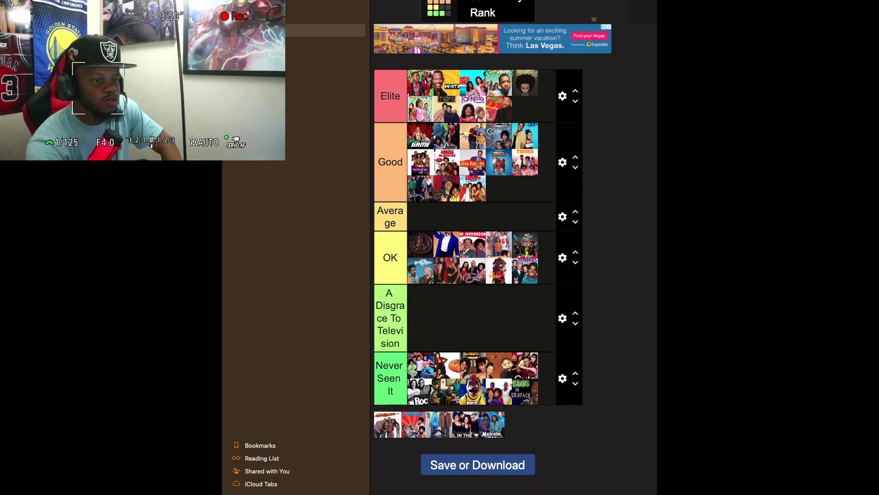
{"action": "mouse_move", "coordinate": [387, 424]}
{"action": "left_mouse_down"}
{"action": "mouse_move", "coordinate": [458, 211]}
{"action": "mouse_move", "coordinate": [526, 137]}
{"action": "mouse_move", "coordinate": [536, 114]}
{"action": "left_mouse_up"}
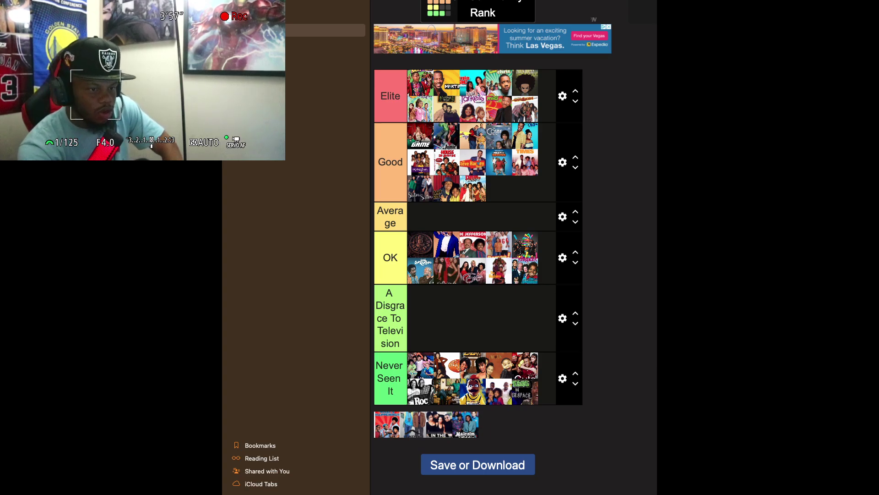
{"action": "left_click_drag", "start_coordinate": [387, 424], "coordinate": [420, 392]}
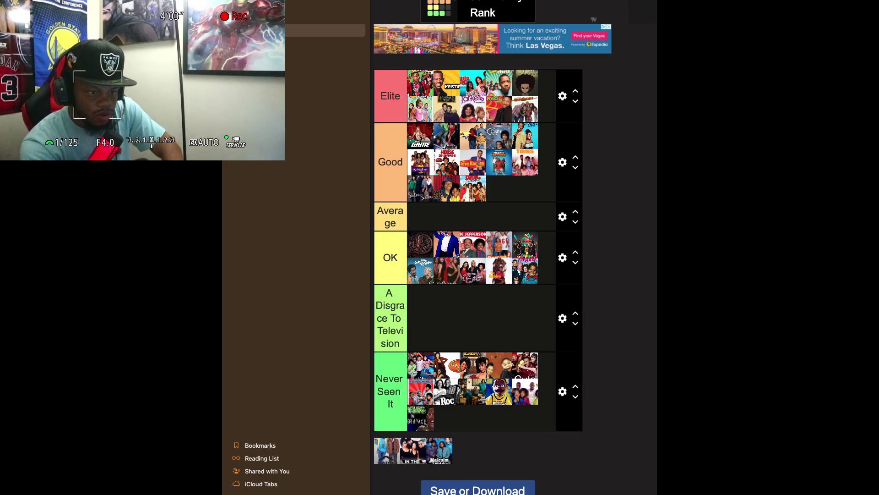
{"action": "mouse_move", "coordinate": [387, 450]}
{"action": "left_mouse_down"}
{"action": "mouse_move", "coordinate": [405, 420]}
{"action": "mouse_move", "coordinate": [446, 417]}
{"action": "left_mouse_up"}
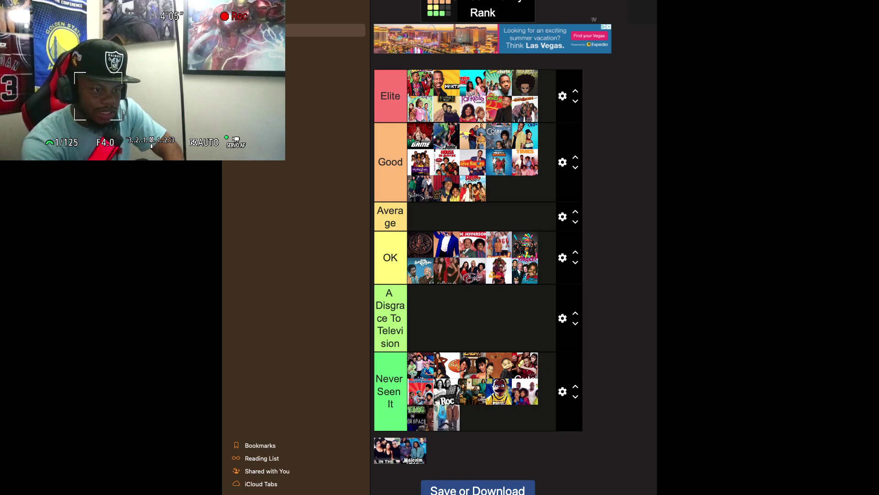
{"action": "left_click_drag", "start_coordinate": [387, 451], "coordinate": [459, 419]}
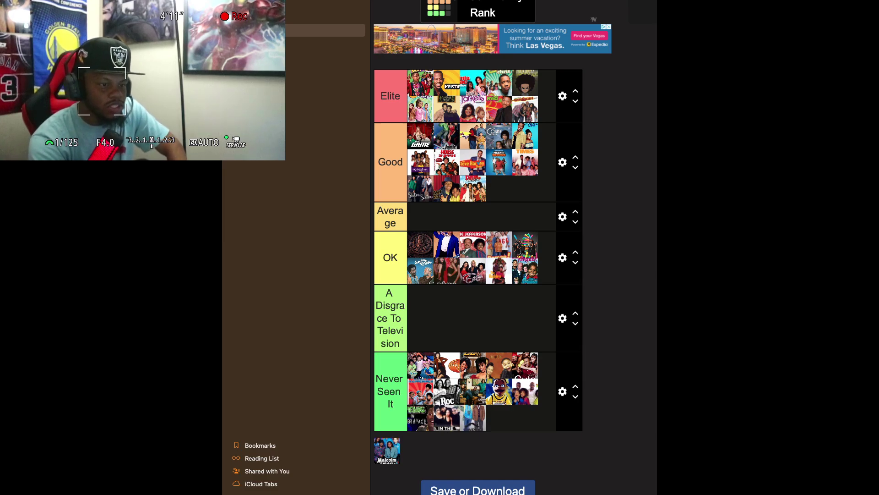
{"action": "left_click_drag", "start_coordinate": [387, 450], "coordinate": [414, 431]}
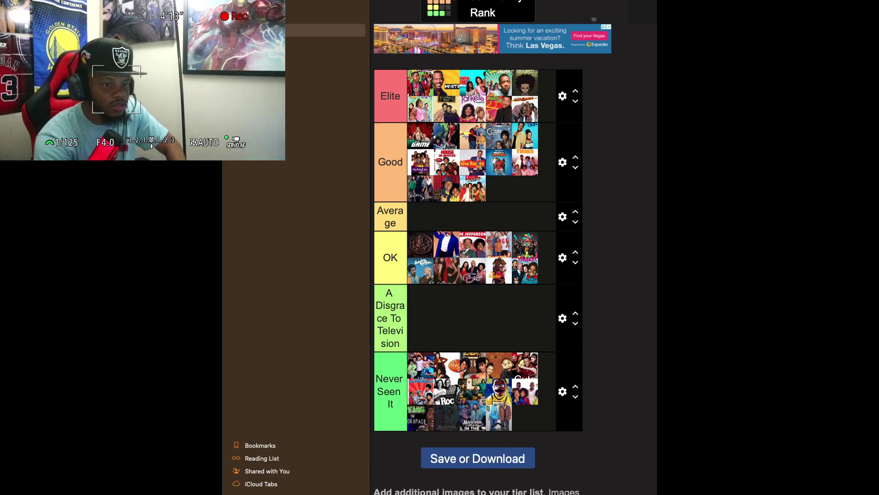